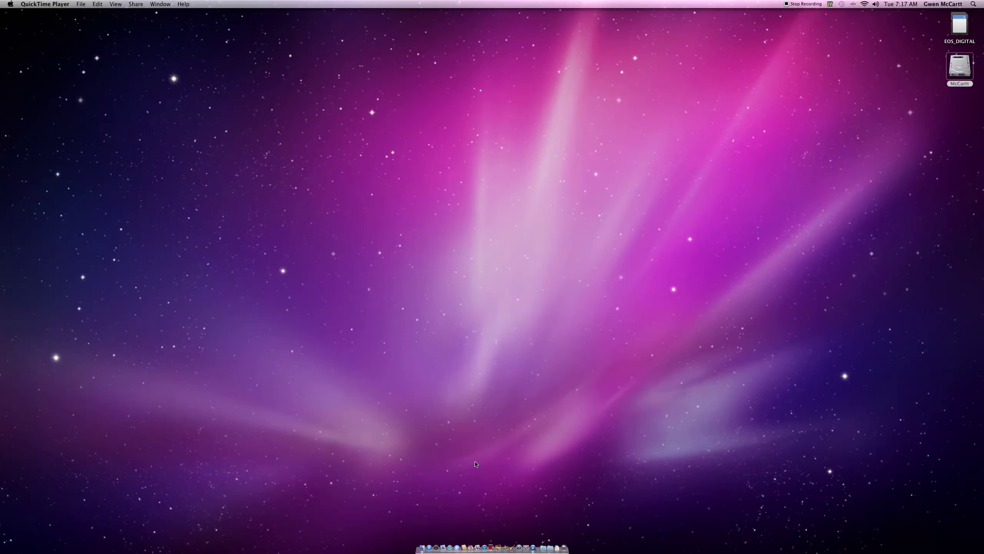
Open the Applications folder in Finder and select Firefox
{"action": "left_click", "coordinate": [135, 12]}
{"action": "left_click", "coordinate": [102, 6]}
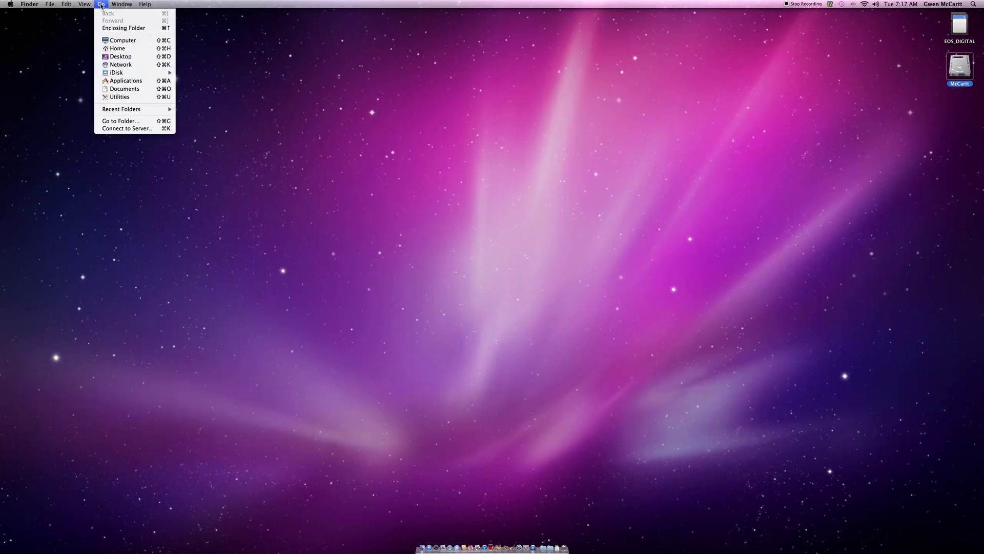
{"action": "left_click", "coordinate": [123, 81]}
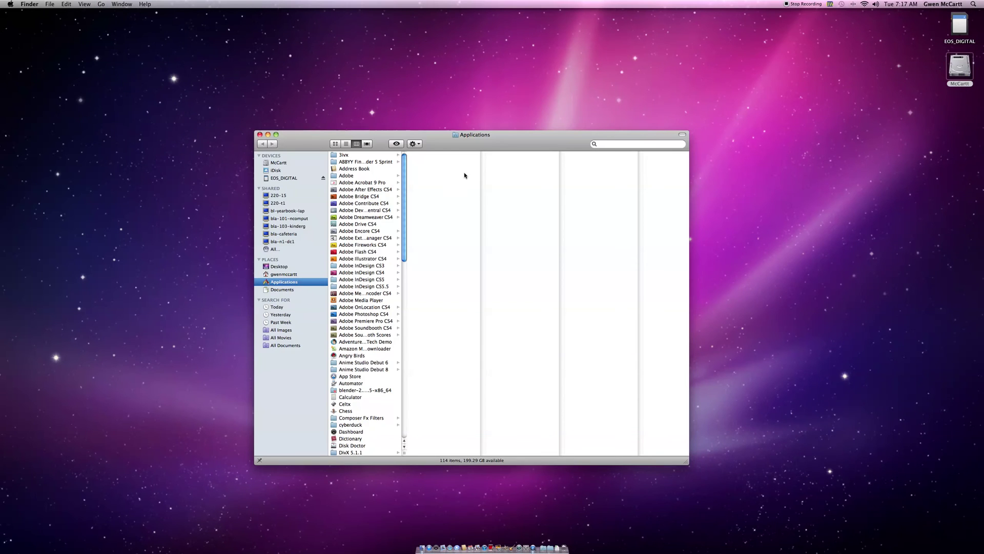
{"action": "left_click_drag", "start_coordinate": [405, 186], "coordinate": [405, 258]}
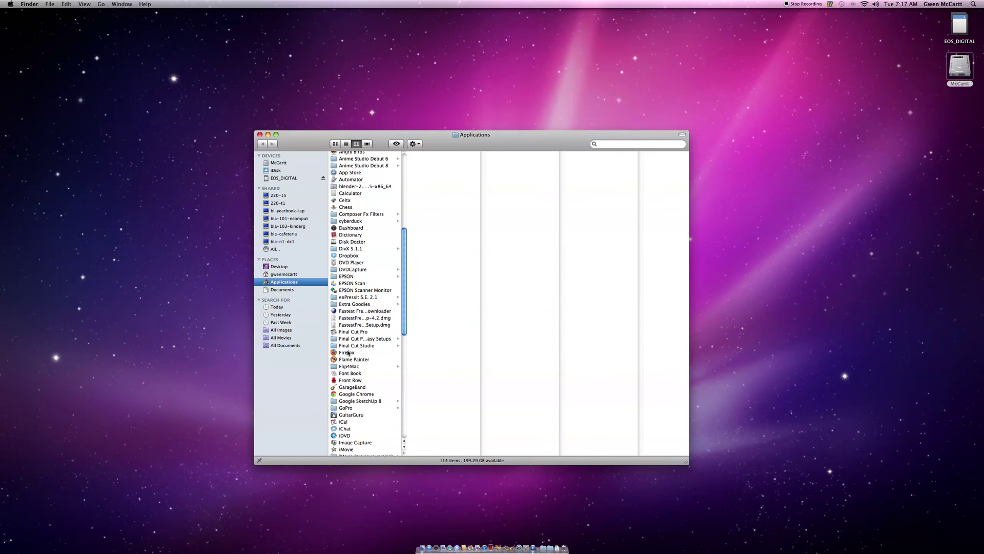
{"action": "left_click", "coordinate": [339, 354]}
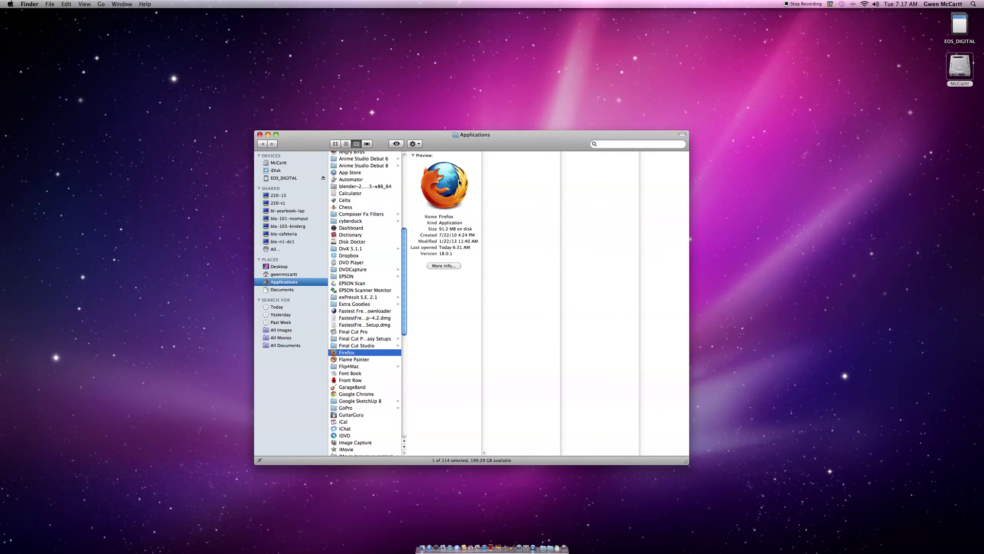
Launch Firefox and close the import wizard without importing any browser data
{"action": "double_click", "coordinate": [337, 355]}
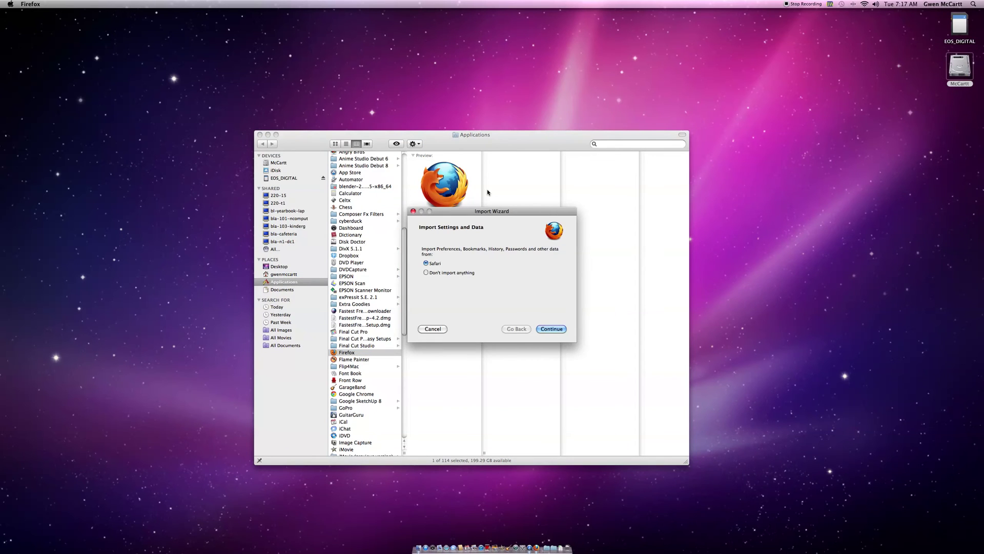
{"action": "left_click", "coordinate": [427, 273]}
{"action": "left_click", "coordinate": [551, 328]}
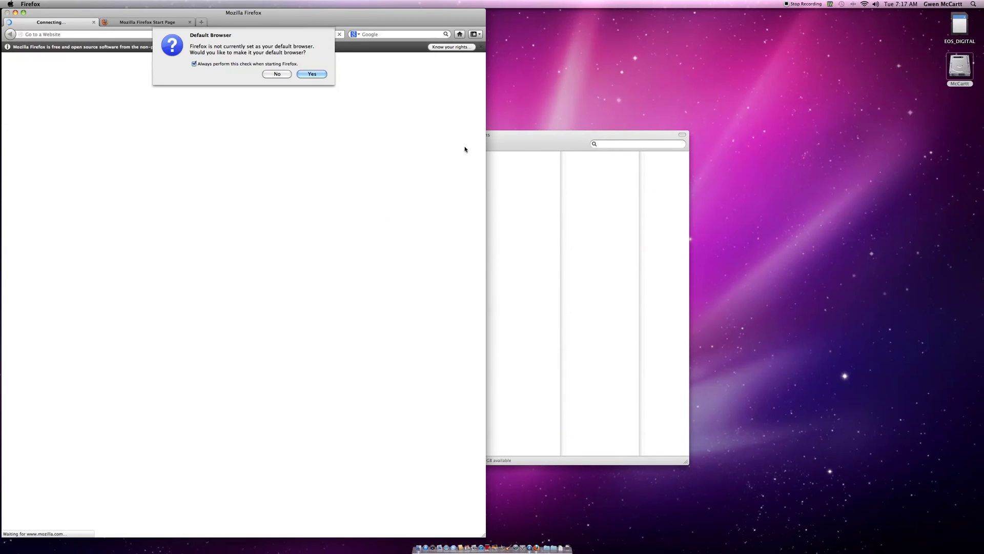
Decline the default-browser prompt, close the Start Page tab, and load edmodo.com
{"action": "left_click", "coordinate": [277, 74]}
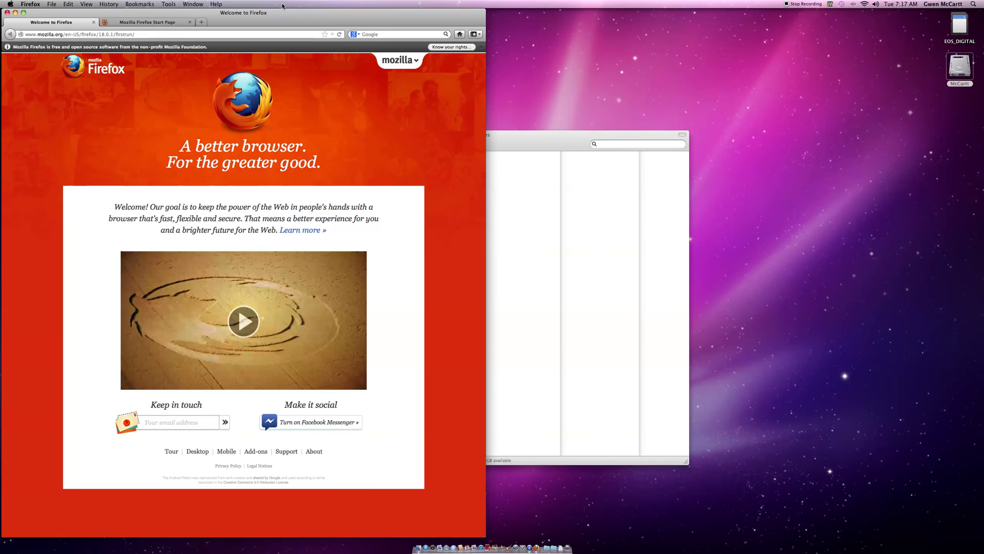
{"action": "left_click_drag", "start_coordinate": [272, 18], "coordinate": [330, 14]}
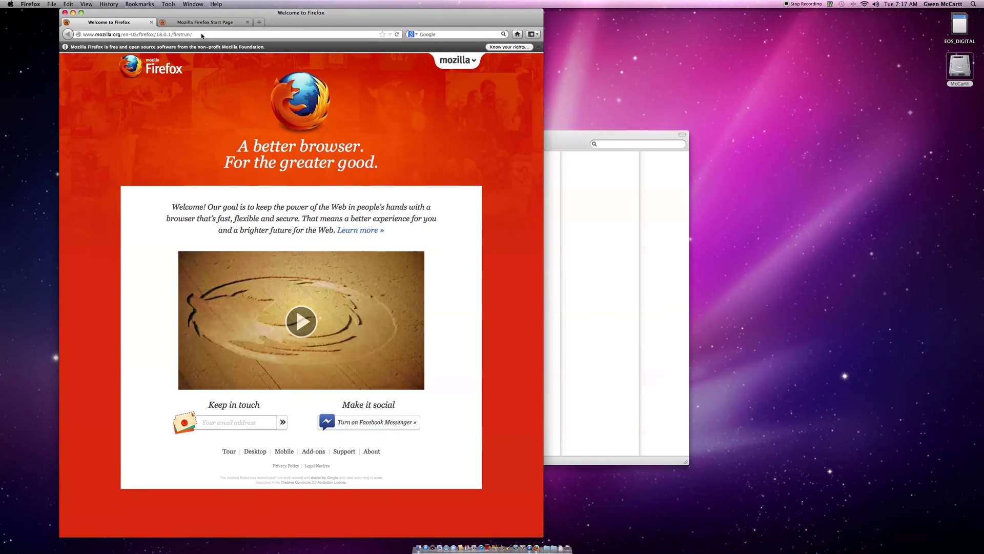
{"action": "left_click", "coordinate": [247, 22]}
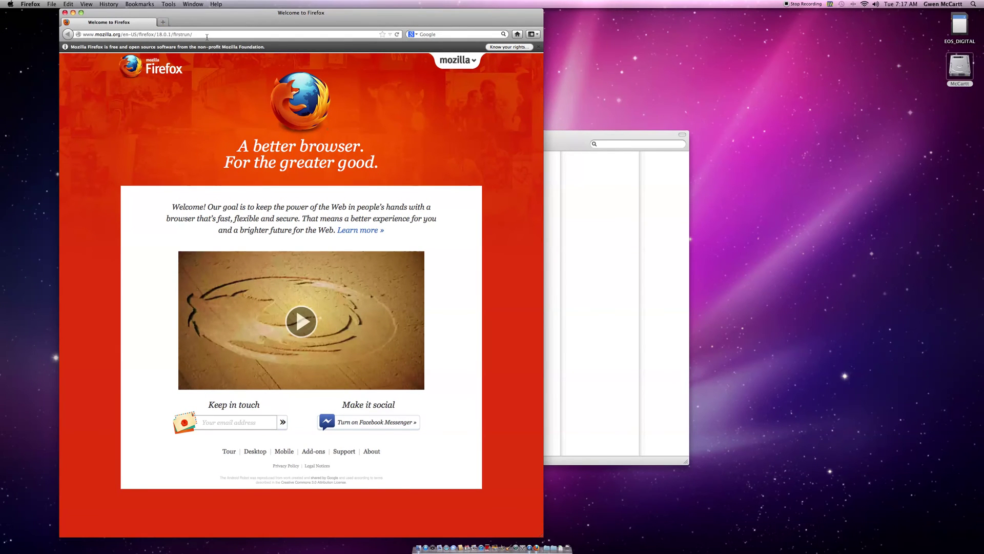
{"action": "left_click", "coordinate": [205, 34]}
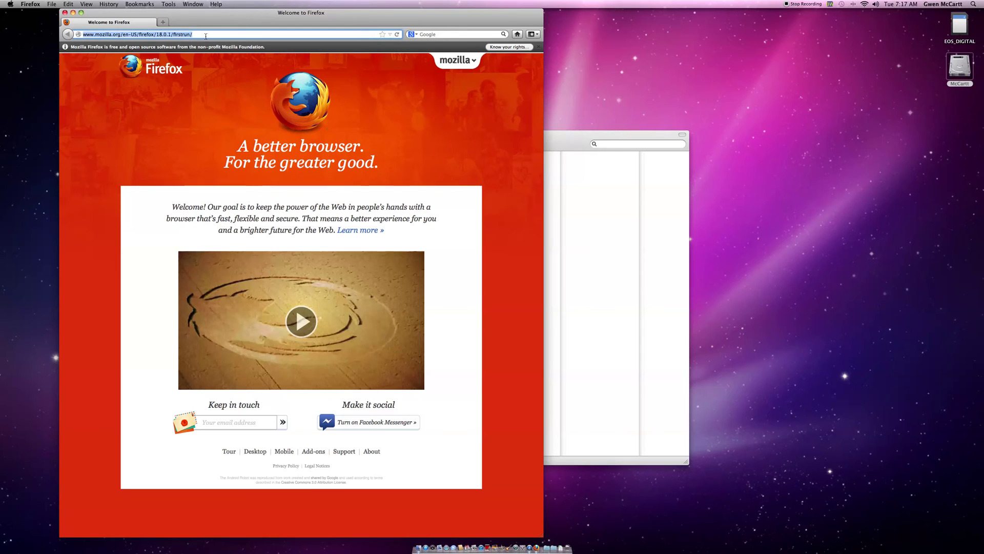
{"action": "type", "text": "ed"}
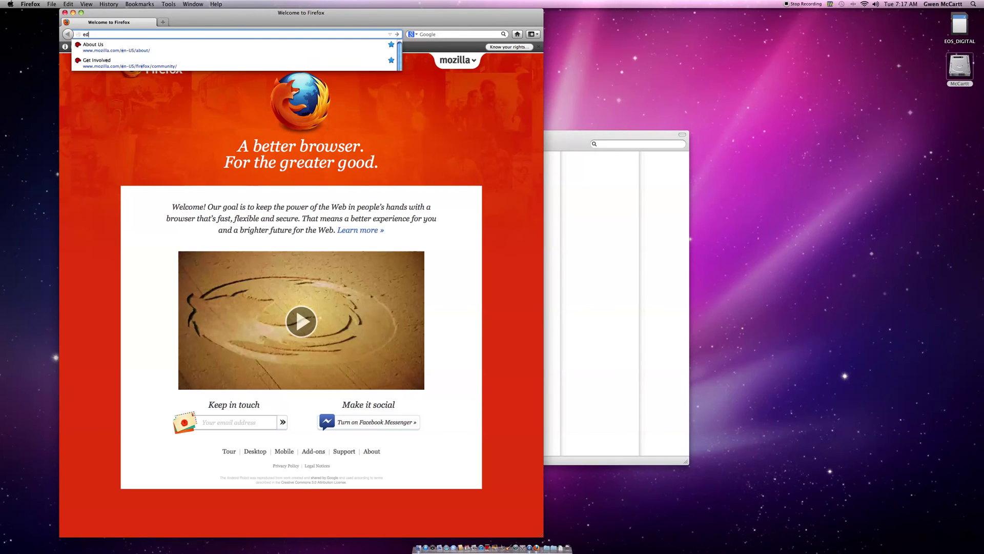
{"action": "type", "text": "modo"}
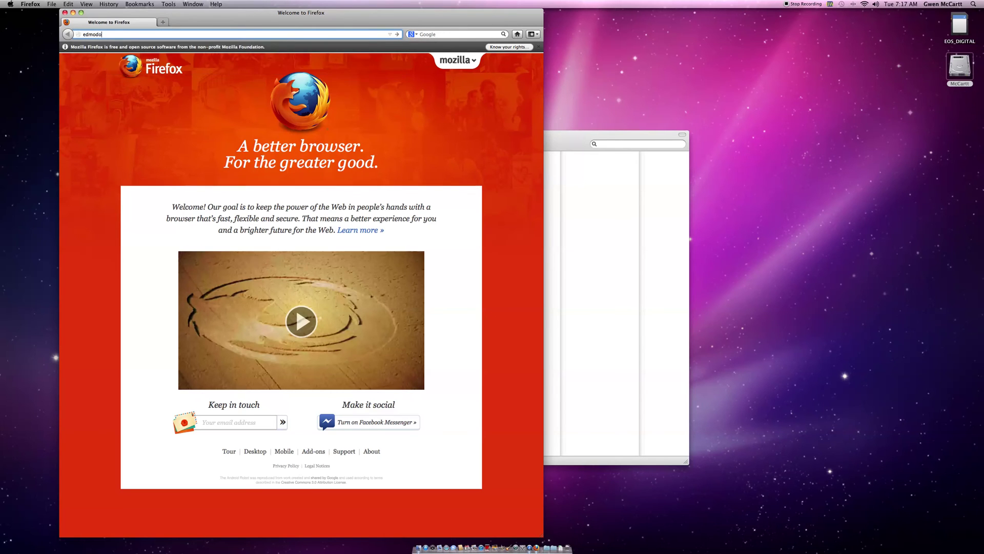
{"action": "type", "text": ".com"}
{"action": "key", "text": "Return"}
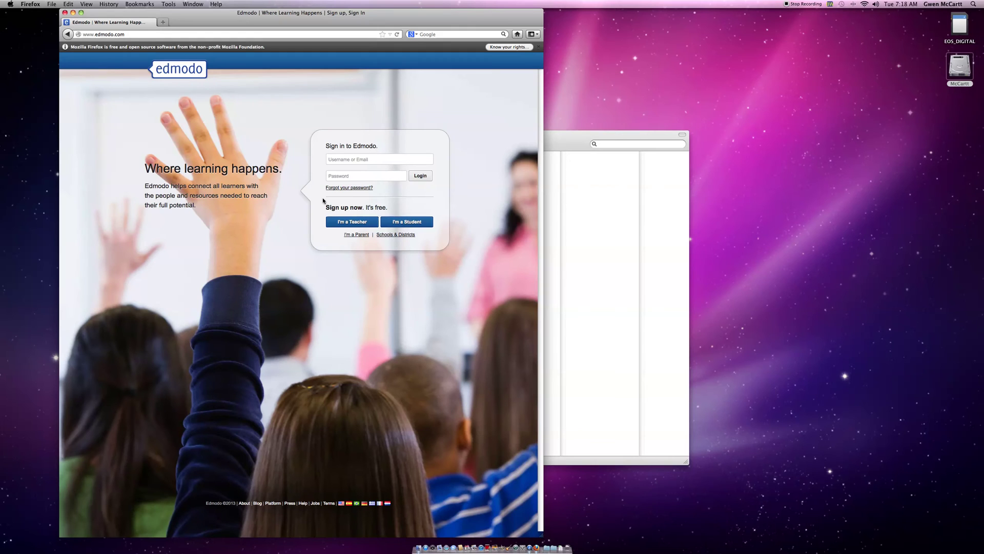
Choose student sign-up and enter the group code, replacing the mistyped first attempt
{"action": "left_click", "coordinate": [402, 223]}
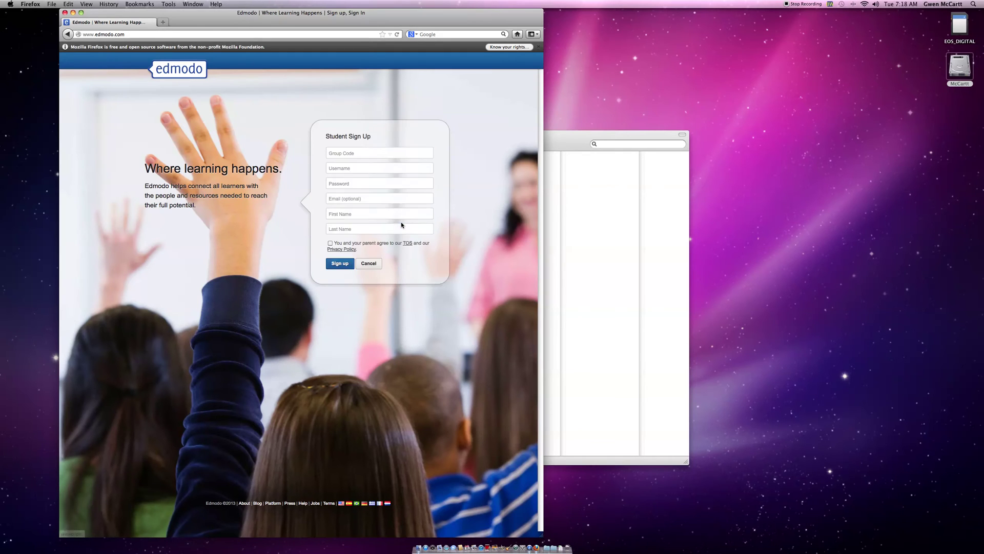
{"action": "left_click", "coordinate": [361, 154]}
{"action": "left_click_drag", "start_coordinate": [354, 155], "coordinate": [322, 155]}
Enter the username, password, first and last name, and accept the terms of service
{"action": "left_click", "coordinate": [342, 169]}
{"action": "left_click", "coordinate": [345, 185]}
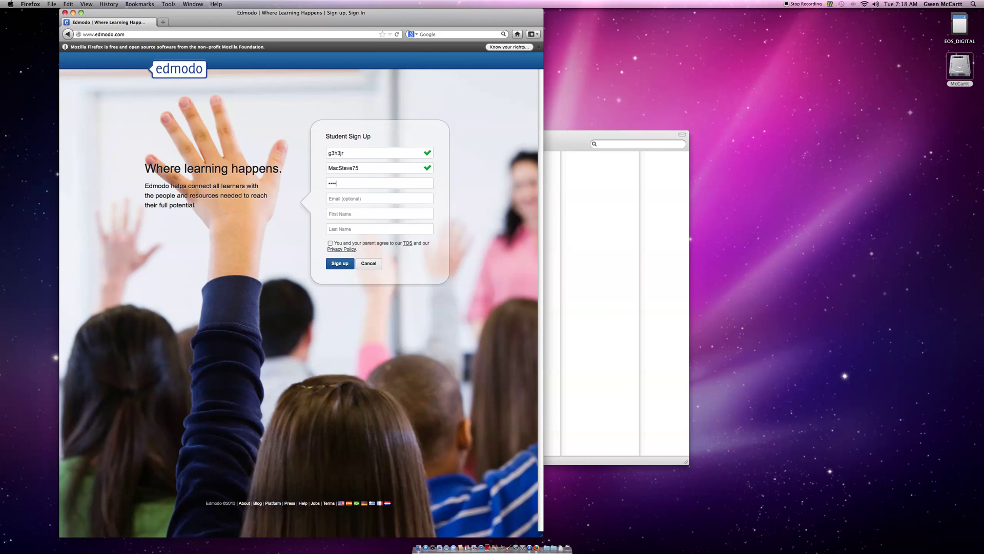
{"action": "left_click", "coordinate": [345, 199]}
{"action": "left_click", "coordinate": [363, 198]}
{"action": "left_click", "coordinate": [354, 214]}
{"action": "key", "text": "Tab"}
{"action": "left_click", "coordinate": [330, 244]}
Submit the student sign-up and open the Cinematography group from the sidebar
{"action": "left_click", "coordinate": [340, 263]}
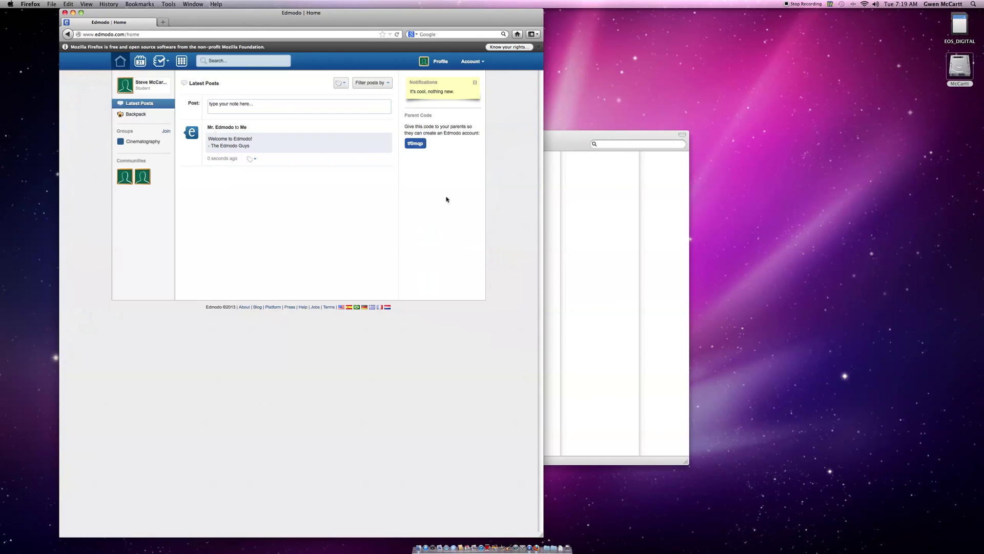
{"action": "left_click", "coordinate": [143, 142]}
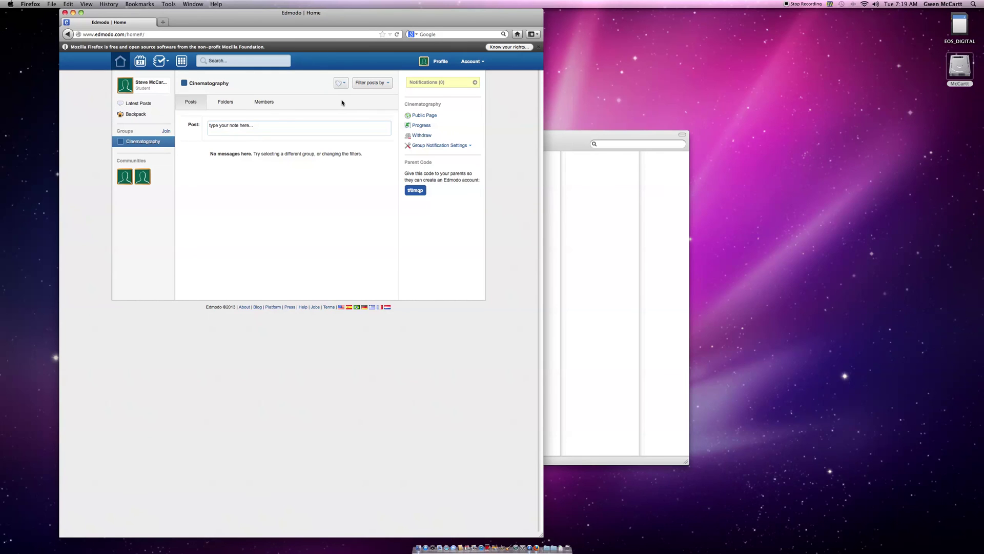